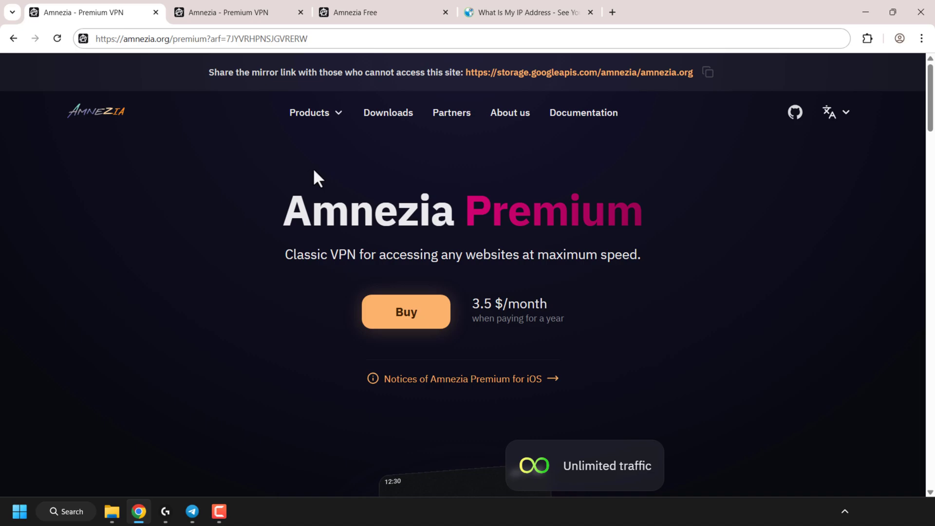
- Check the public IP (64.225.102.16, Frankfurt, Germany), then go back to the Amnezia Premium page
click(504, 8)
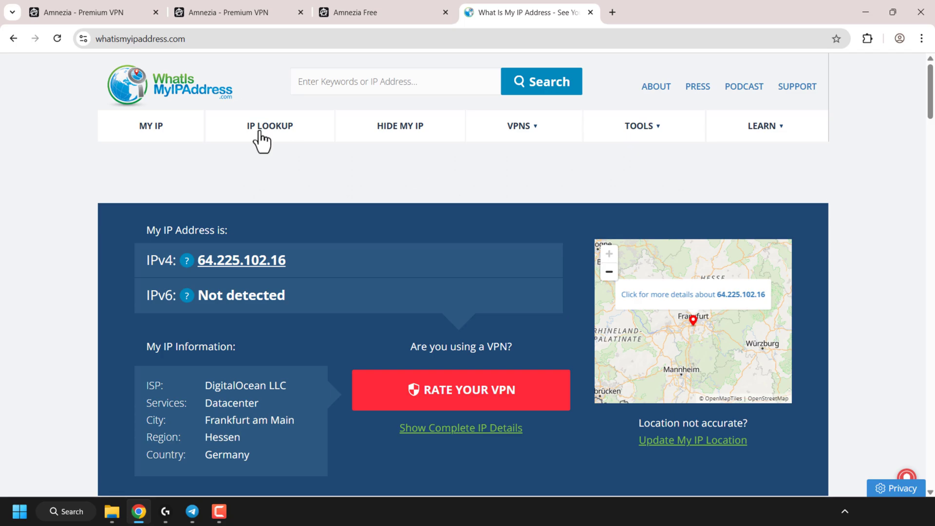
click(110, 11)
- Select and inspect the Amnezia Premium page's full web address
click(357, 39)
click(356, 39)
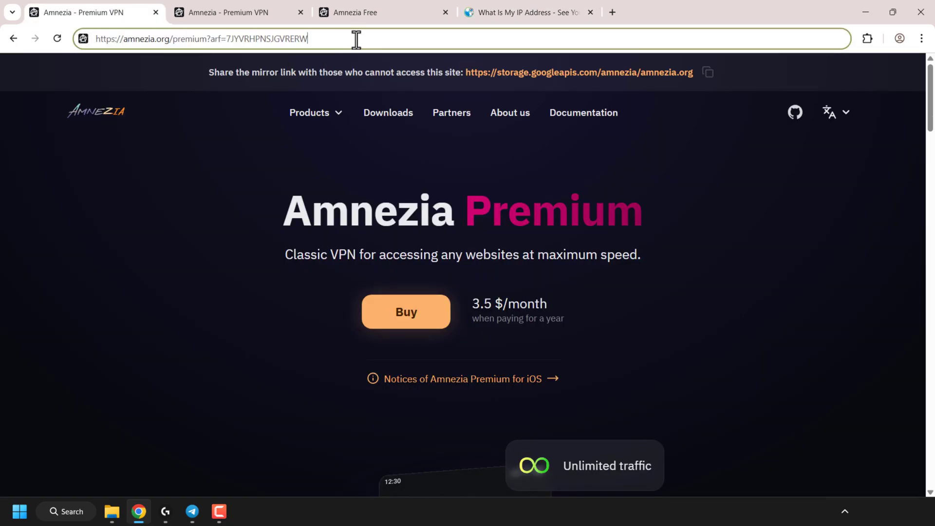
drag(359, 38, 95, 39)
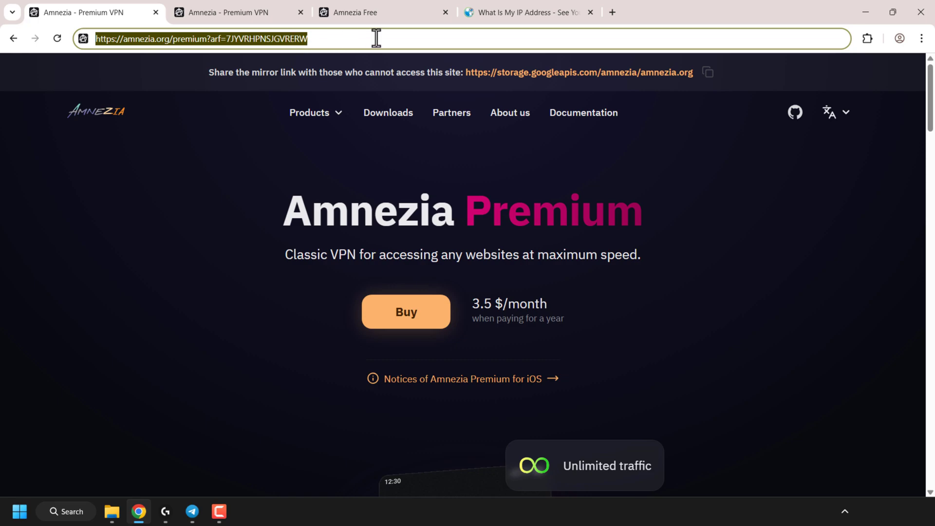
click(440, 169)
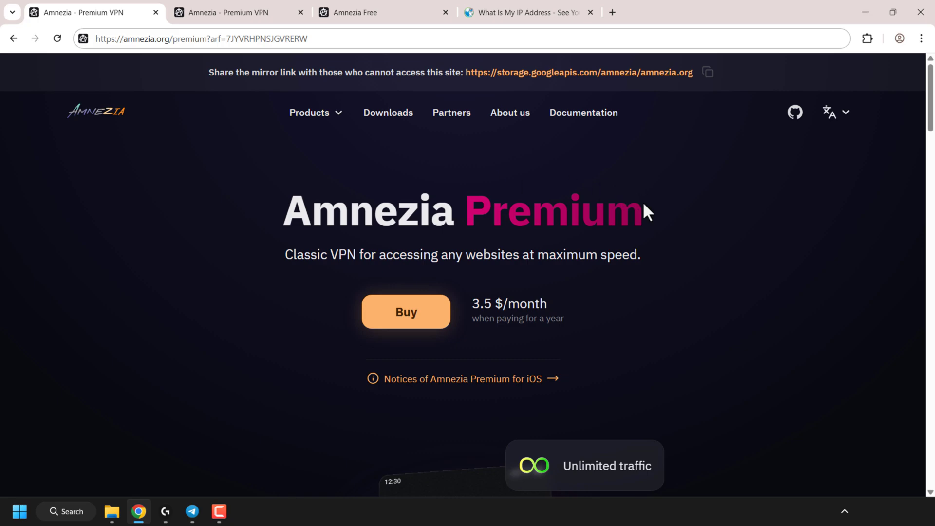
- Compare it with the mirror tab's URL, then reload the Premium page as amnezia.org/en/premium
click(242, 14)
click(503, 39)
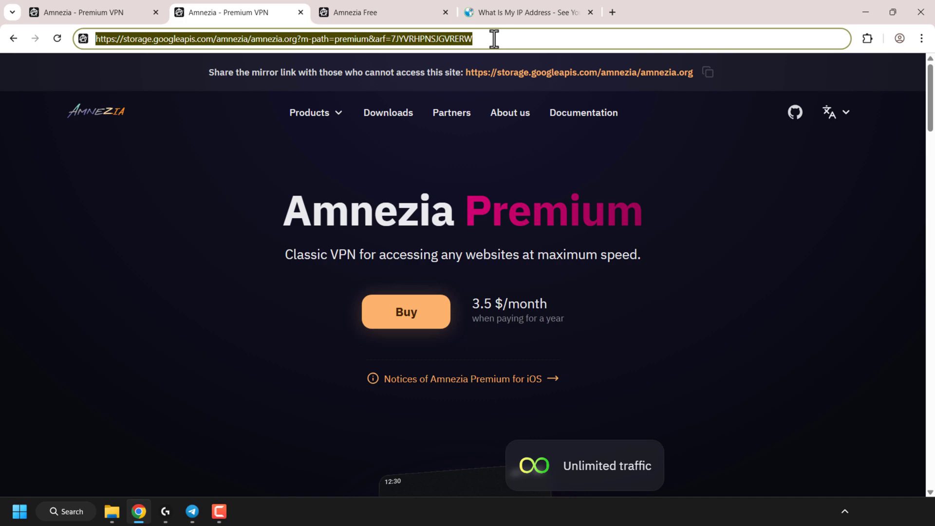
click(75, 12)
click(341, 39)
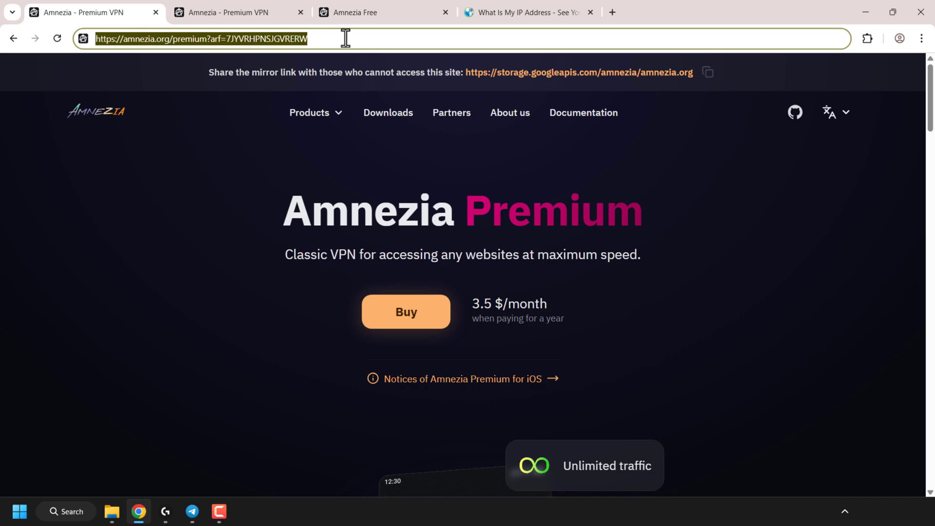
key(Return)
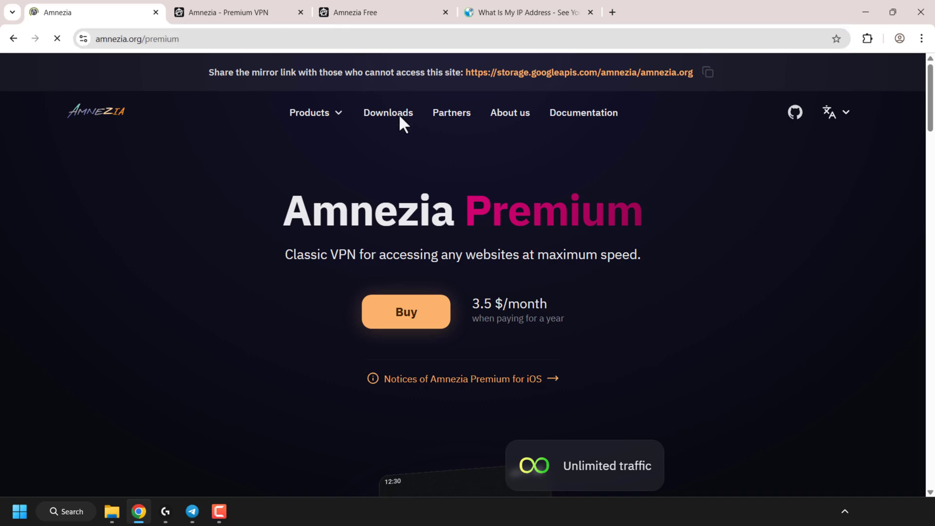
click(336, 115)
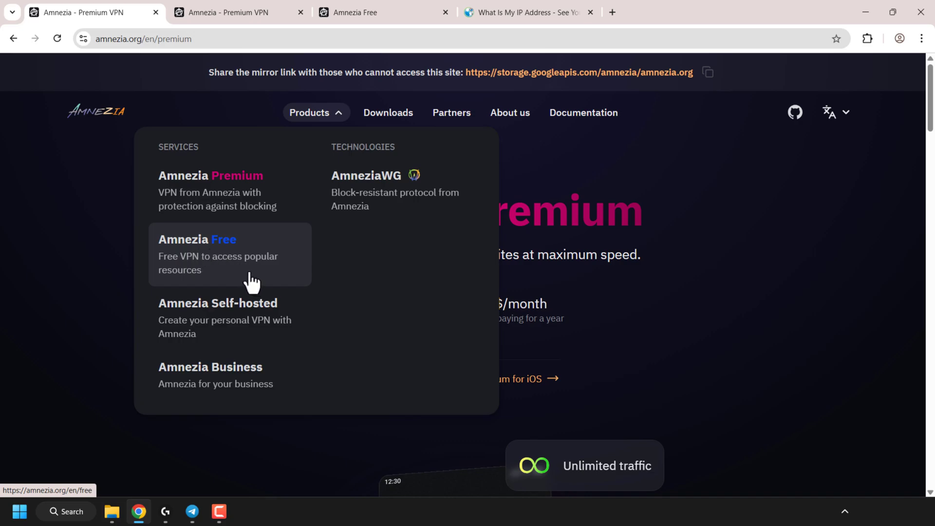
- Go to the Amnezia Free page and bring up its free VPN country panel, Kyrgyzstan selected
click(233, 256)
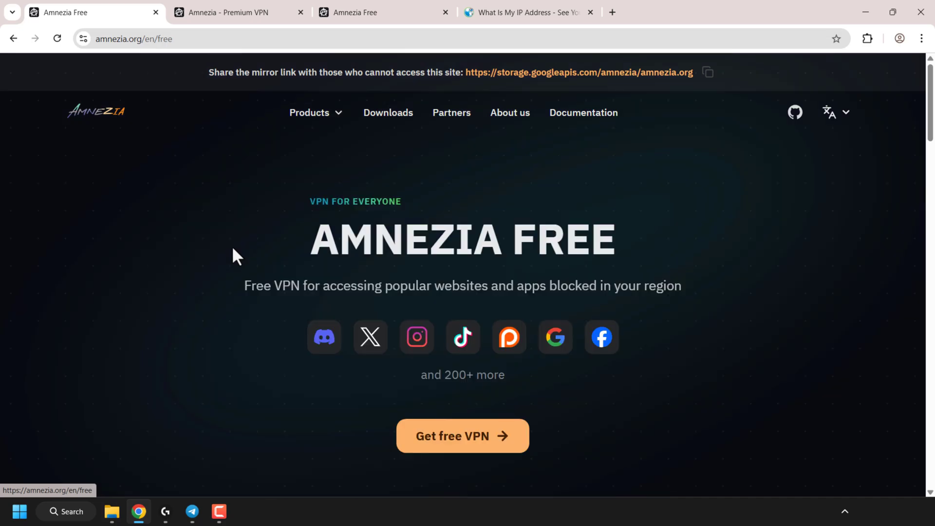
click(475, 437)
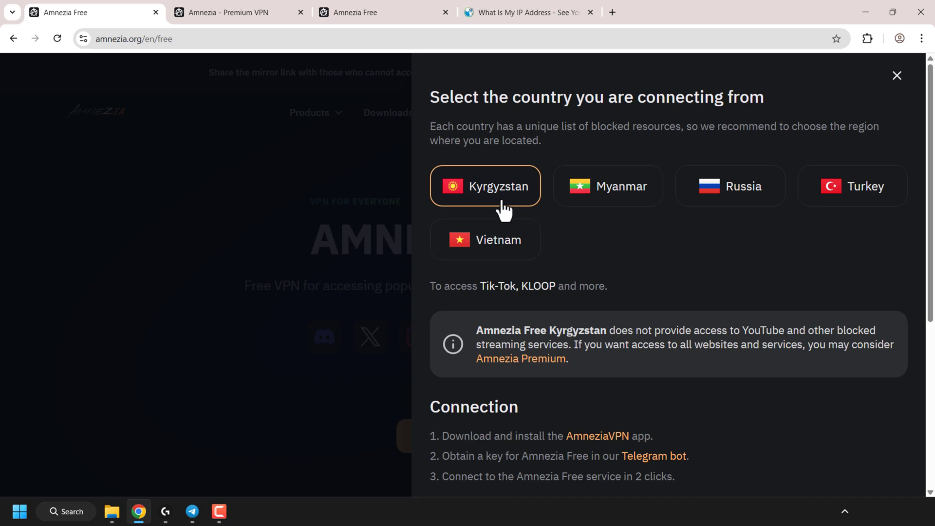
- View what Amnezia Free unblocks in Myanmar, Russia, Turkey and Vietnam
click(638, 204)
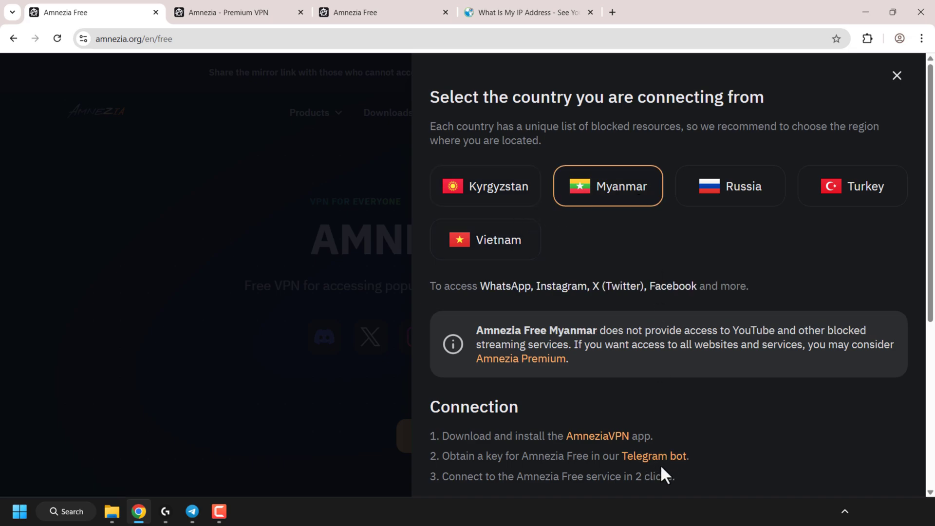
click(711, 190)
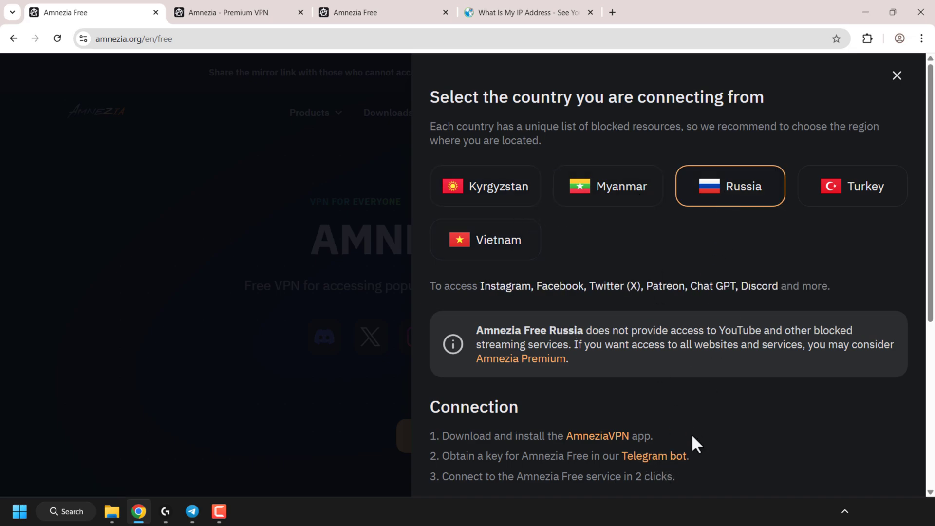
click(851, 199)
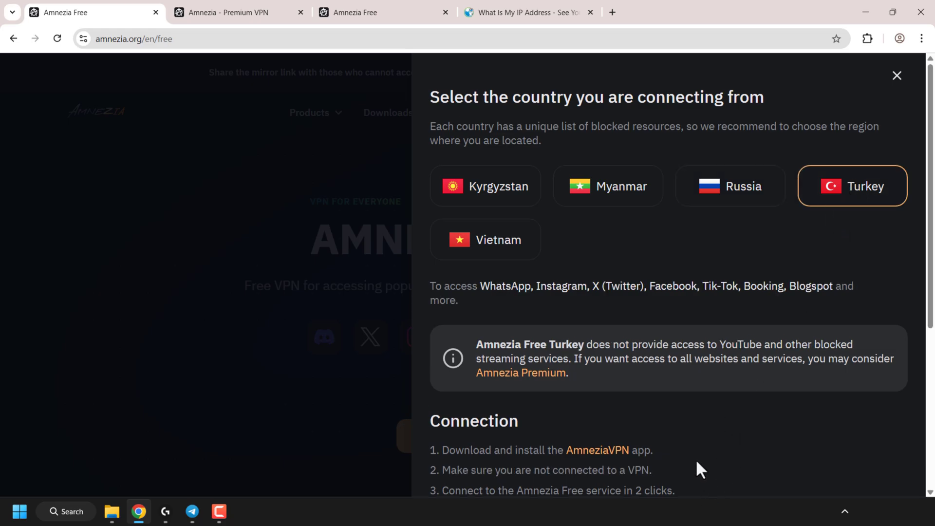
click(497, 243)
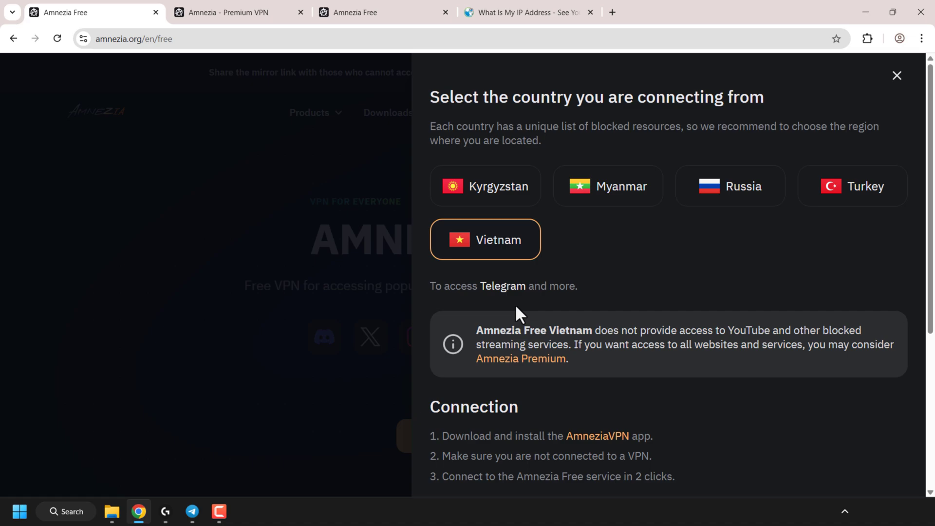
- Recheck each country, choose Russia, and open the AmneziaVPN downloads page
click(510, 187)
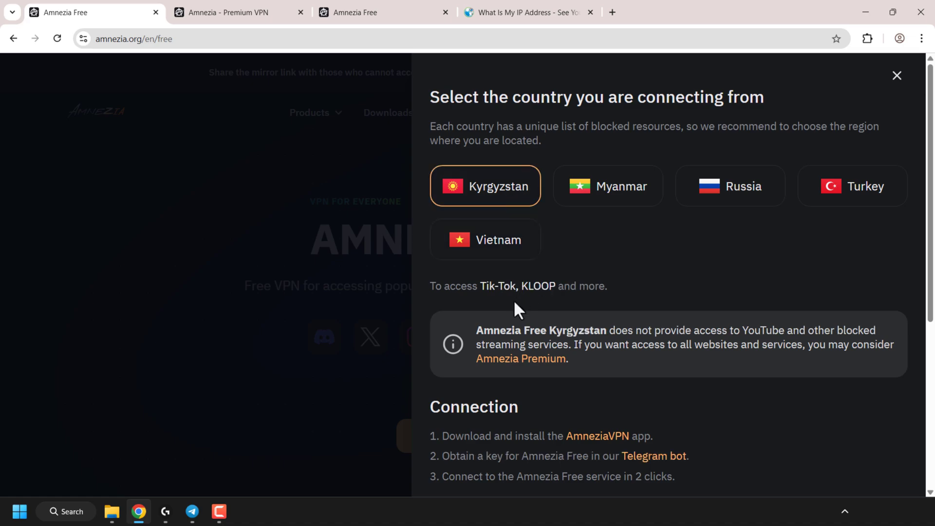
click(631, 202)
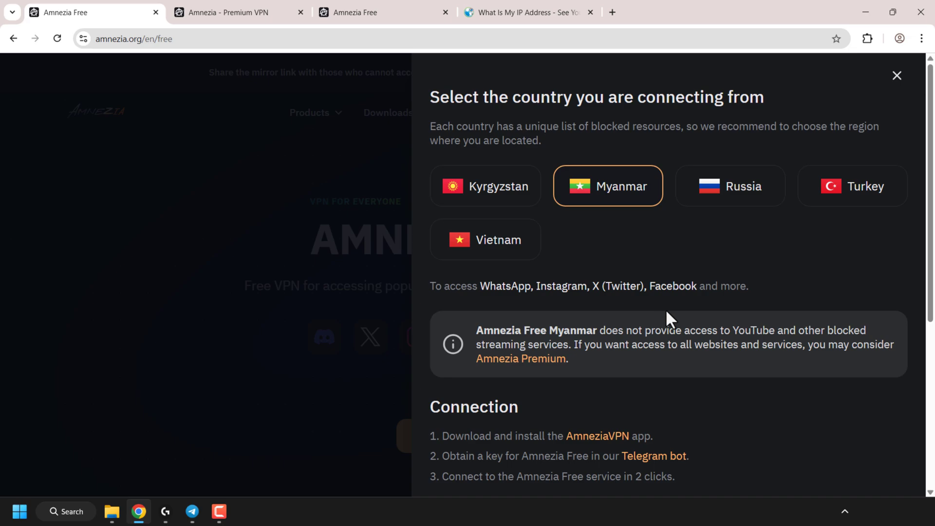
click(737, 192)
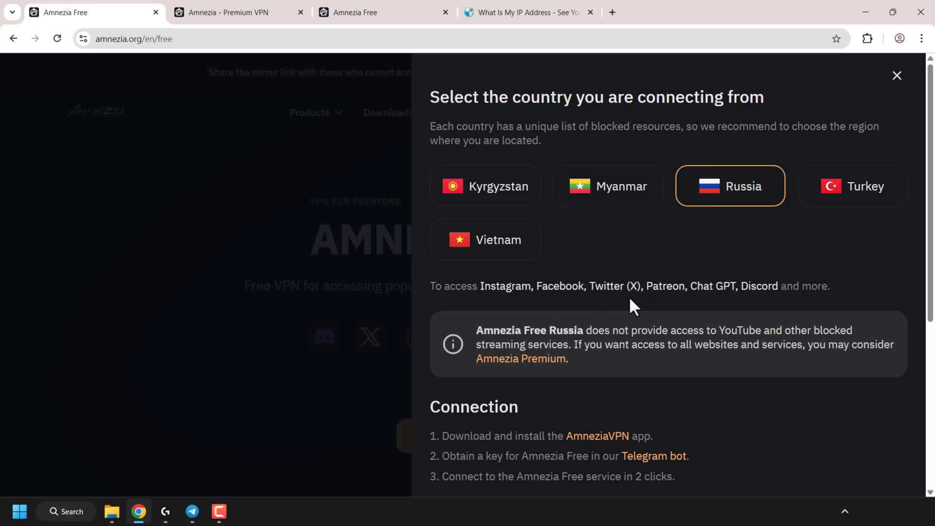
click(844, 186)
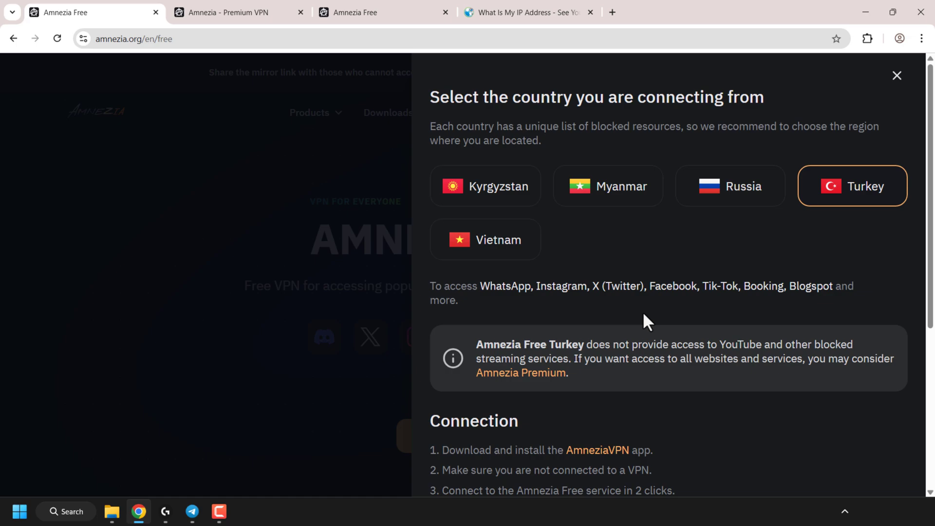
click(733, 185)
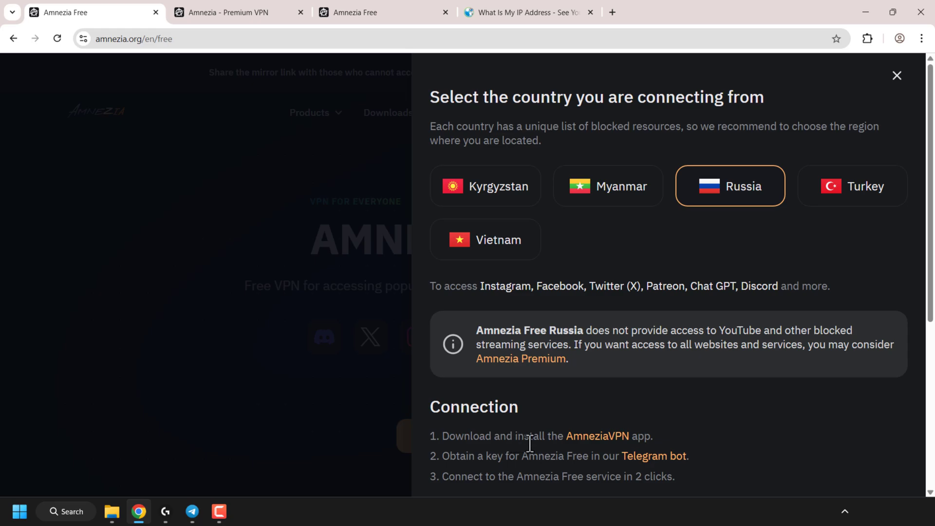
click(621, 442)
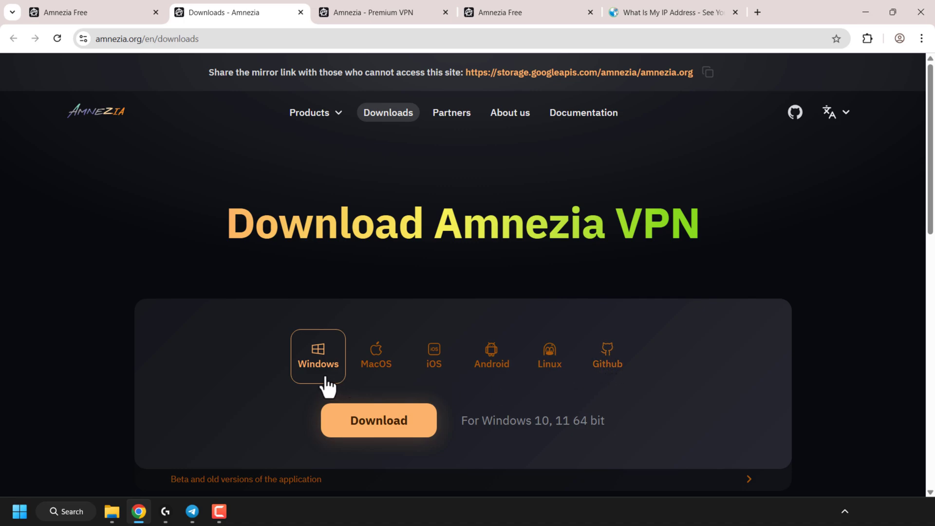
- Download the Windows installer AmneziaVPN_4.8.7.2_windows_x64.exe (109 MB) and confirm it finished
click(417, 431)
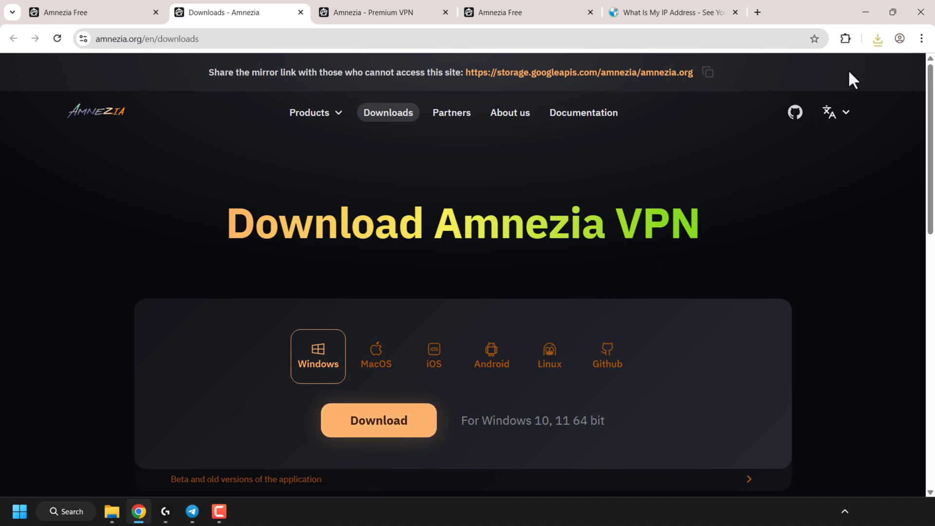
click(877, 39)
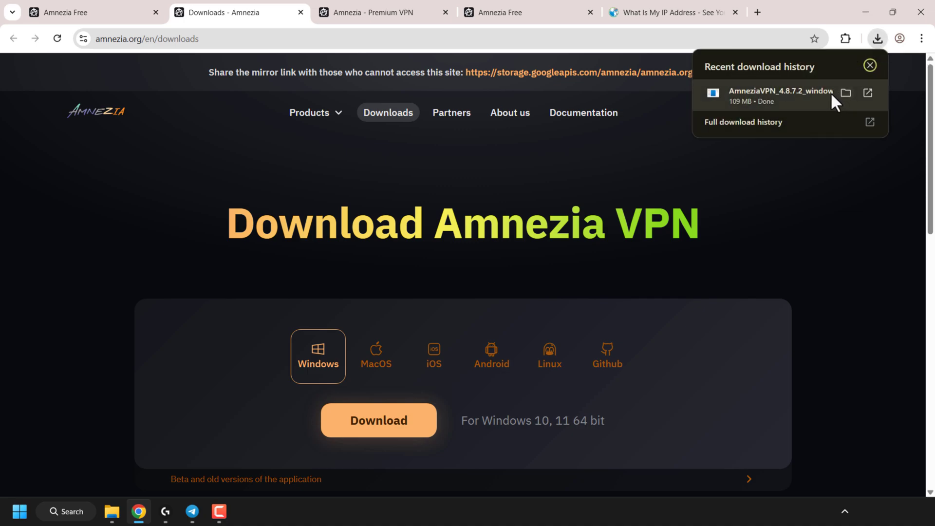
- Run the AmneziaVPN installer with default settings, approving the User Account Control prompt
click(830, 93)
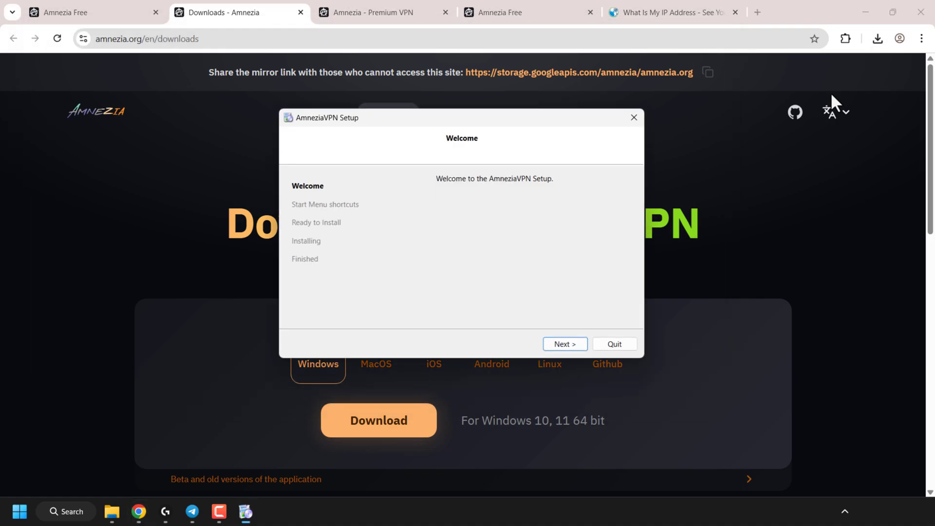
click(561, 343)
click(568, 345)
click(581, 346)
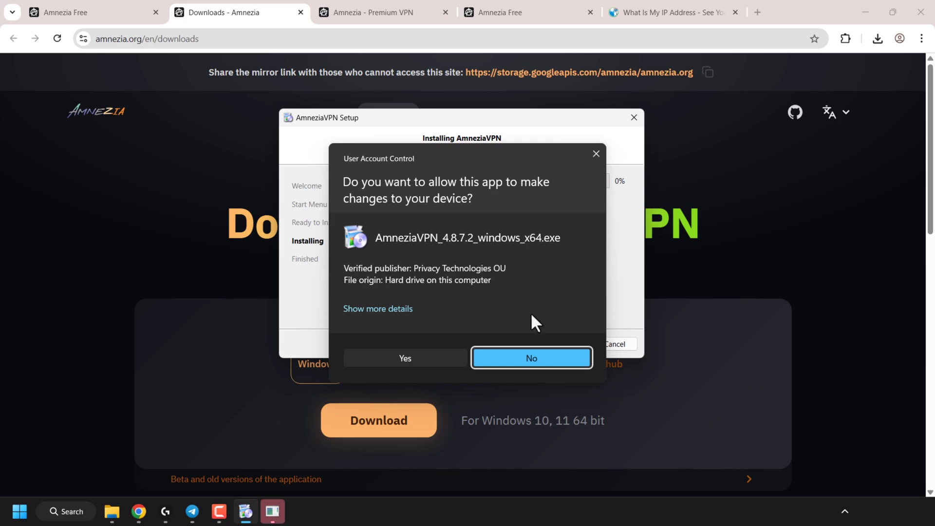
click(436, 358)
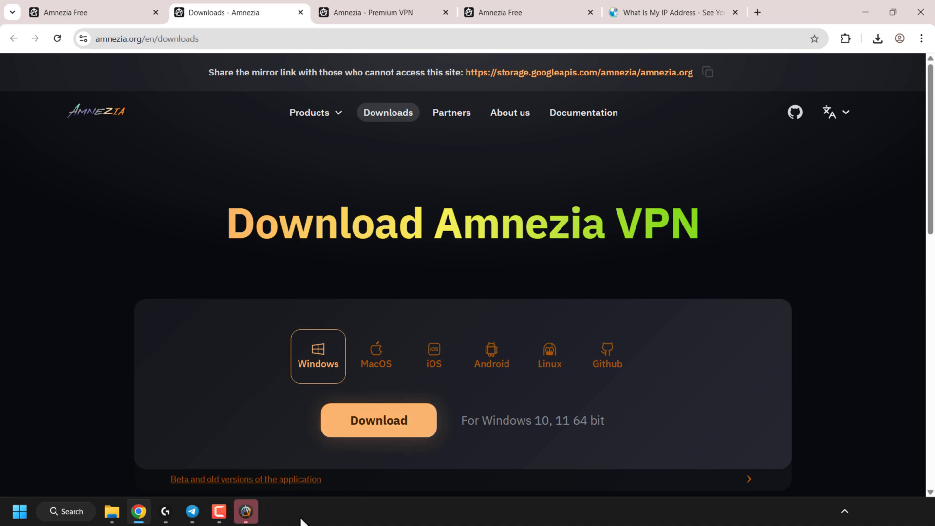
click(246, 510)
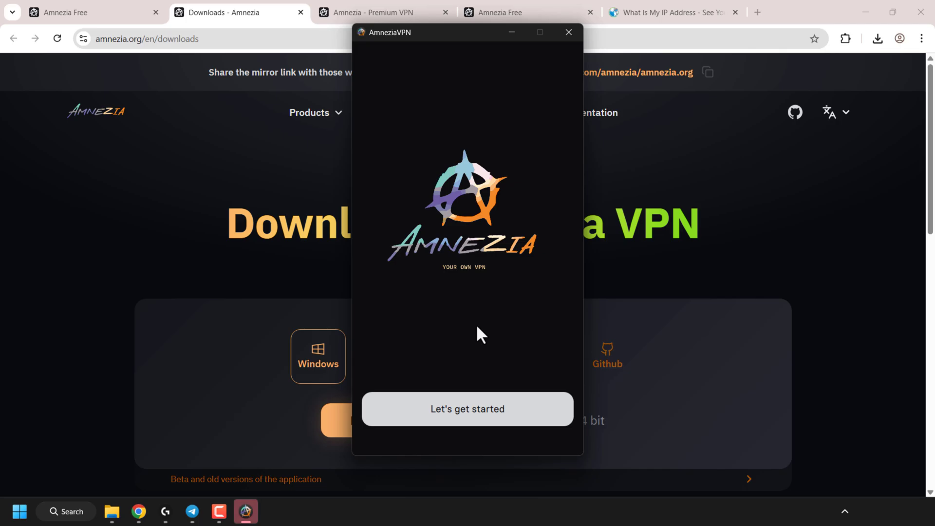
- Get AmneziaVPN past its welcome screen, then return to Chrome's Amnezia Free page
click(479, 423)
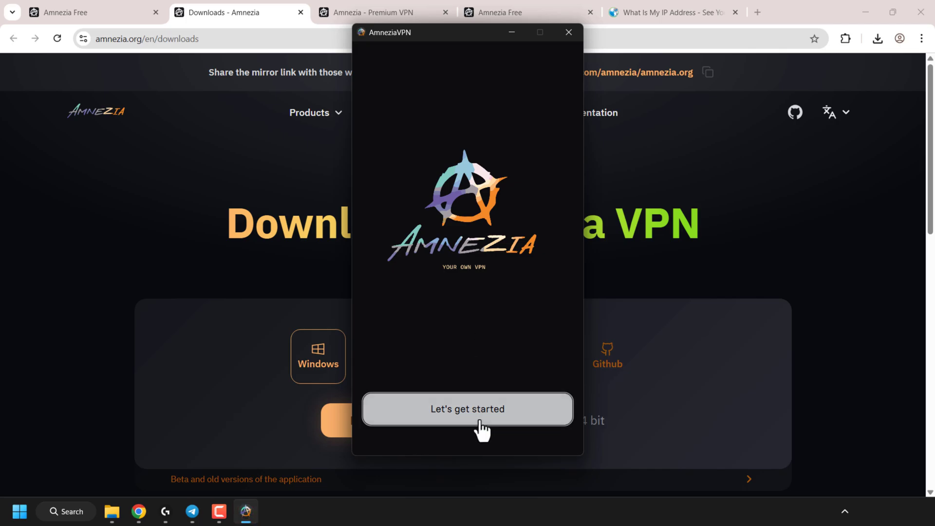
click(111, 17)
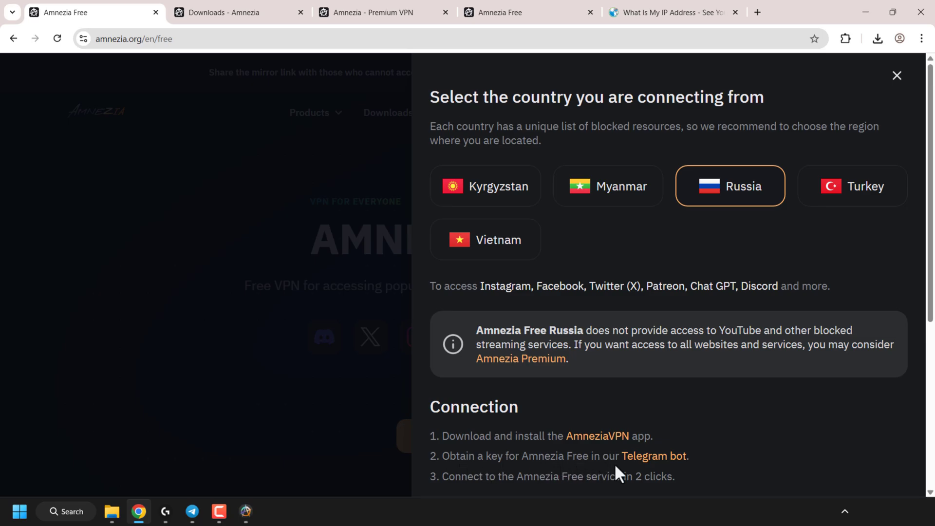
- Open the Amnezia Free Telegram bot link and hand it over to Telegram Desktop
click(653, 457)
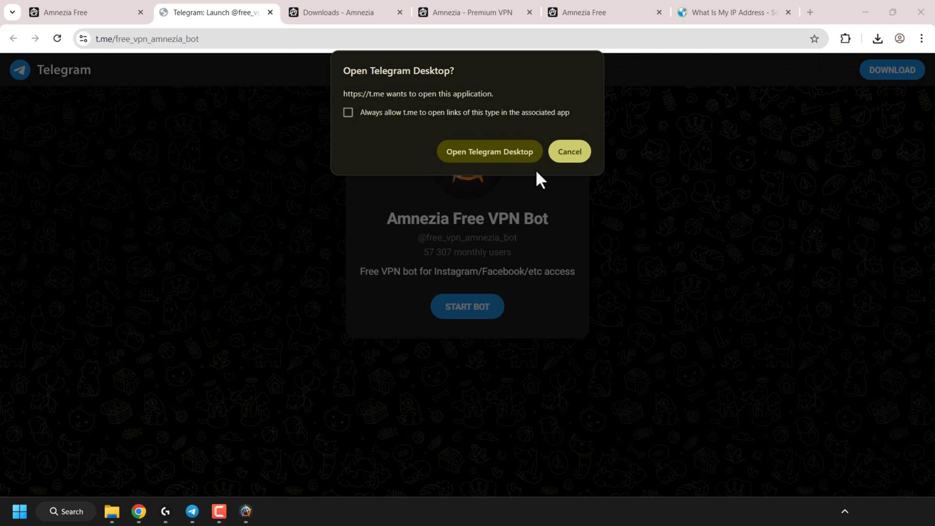
click(502, 155)
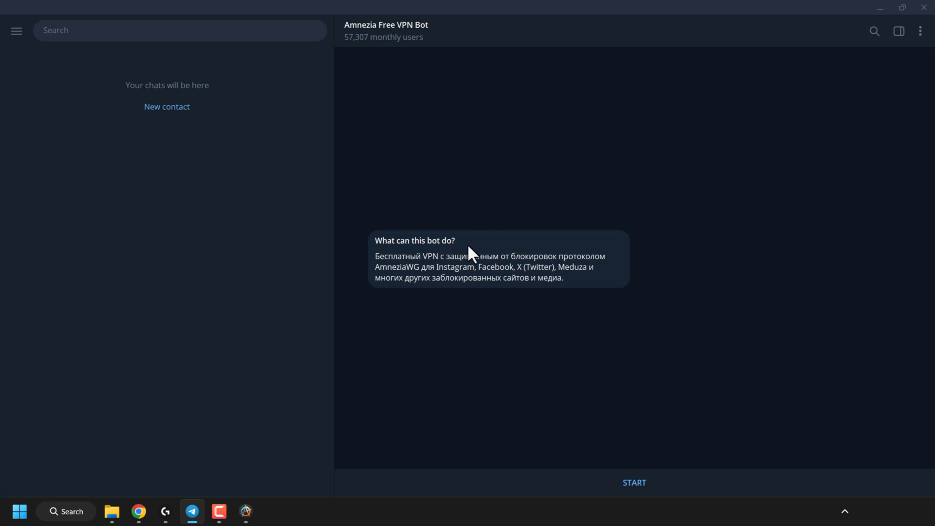
- Start the Amnezia Free VPN Bot and join the Amnezia VPN Новости channel
click(635, 483)
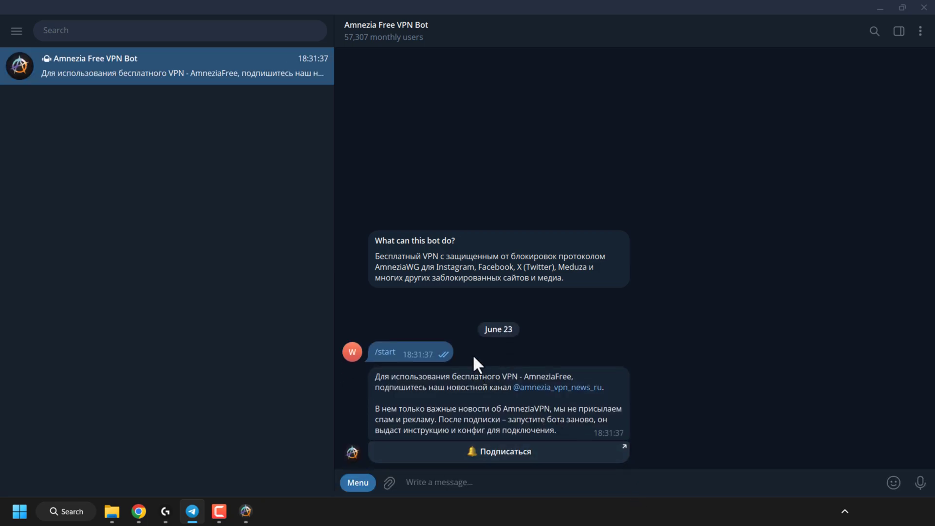
click(511, 452)
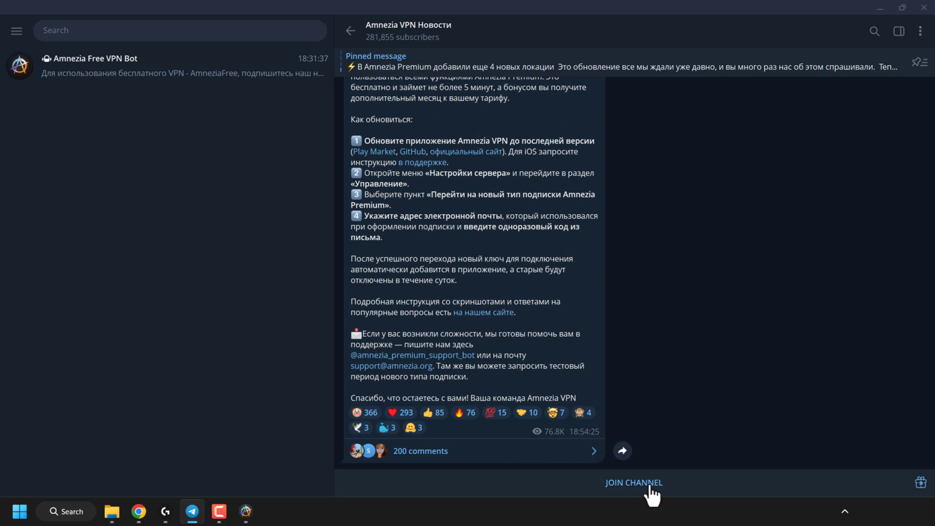
click(650, 487)
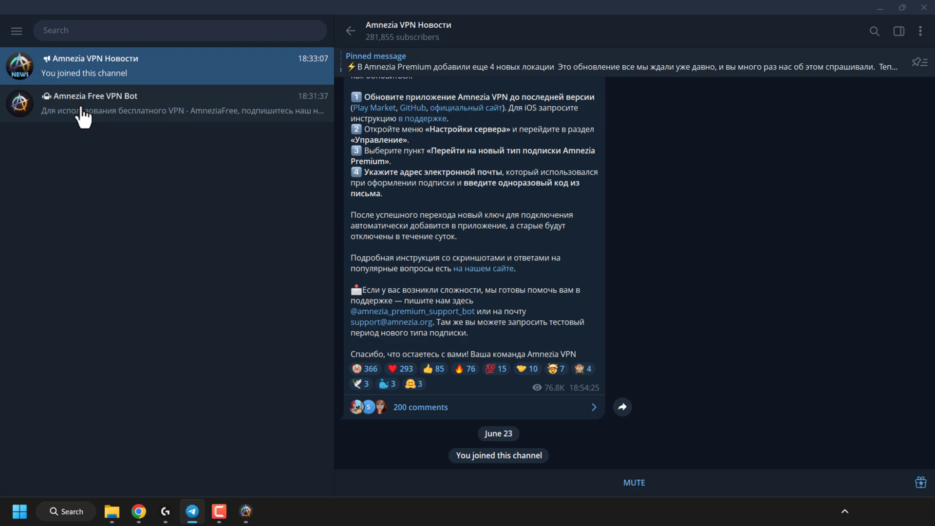
- Send /start to the Amnezia Free VPN Bot again
click(167, 111)
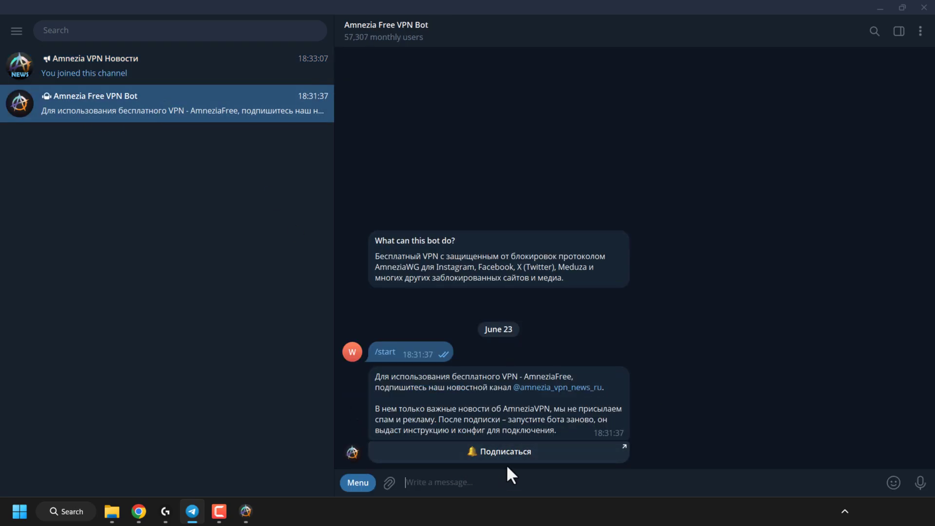
text(/start)
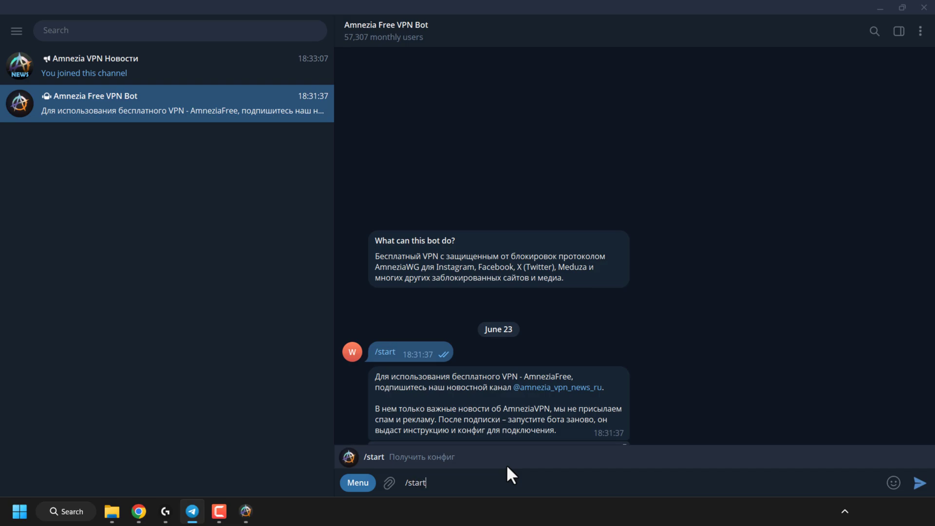
key(Return)
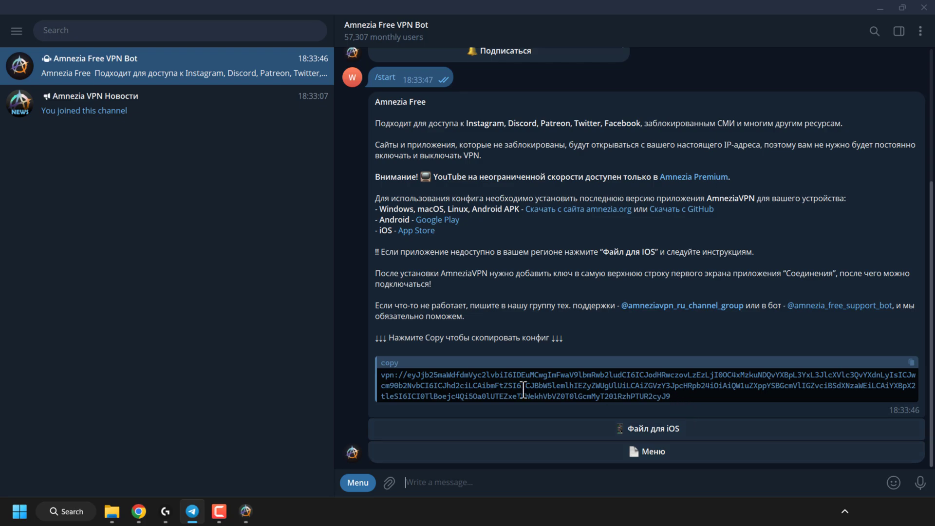
- Copy the vpn:// configuration key from the bot's reply
double_click(684, 397)
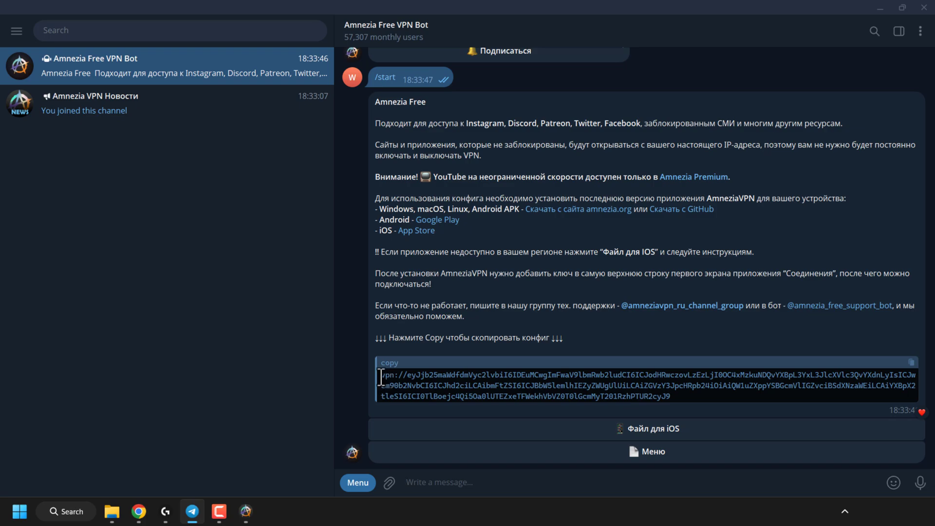
drag(382, 375, 670, 396)
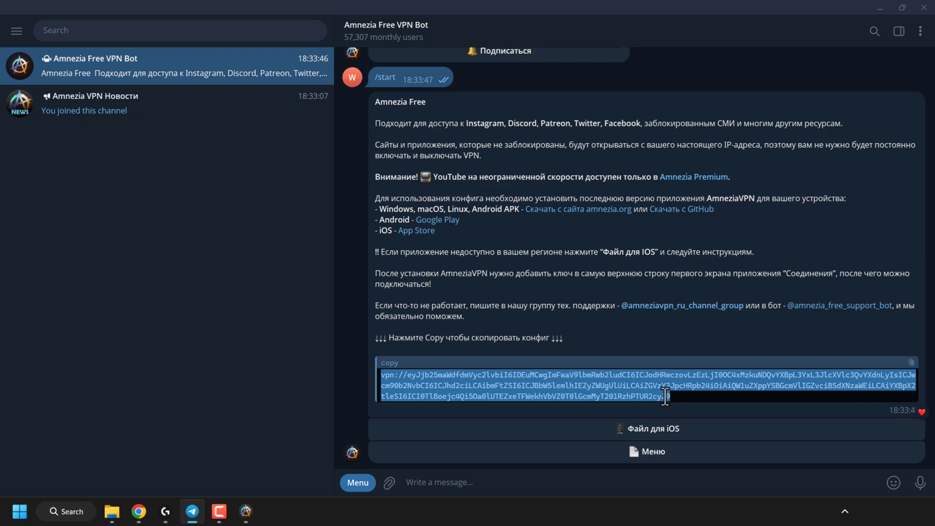
right_click(665, 396)
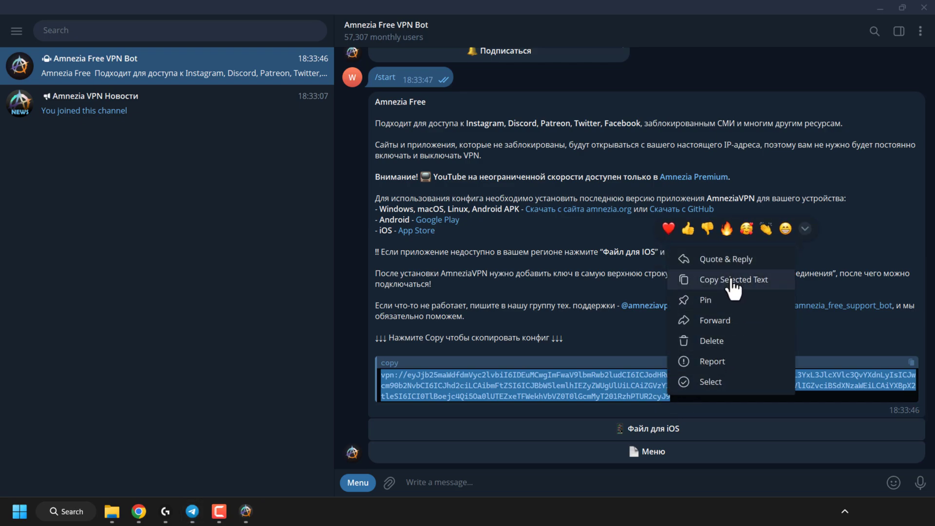
click(749, 288)
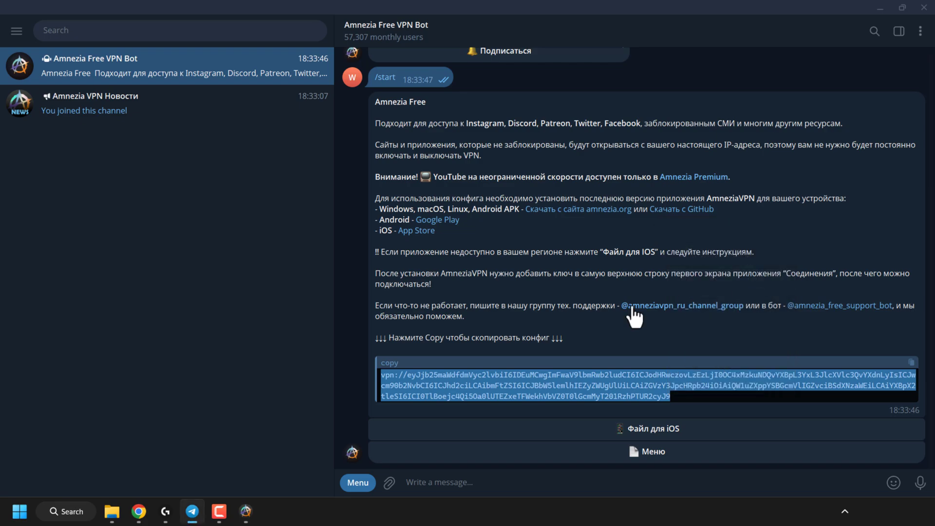
click(246, 511)
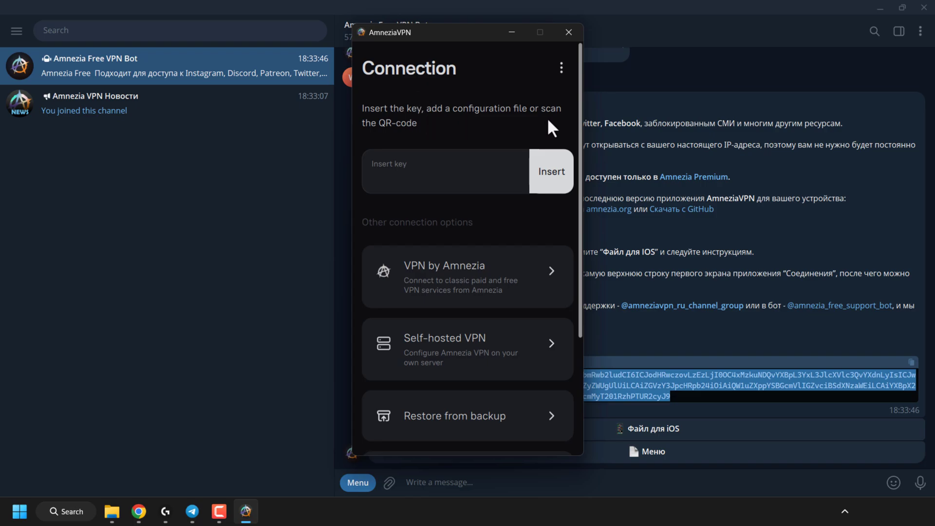
- Paste the Telegram bot's key, add it as the Amnezia Free RU connection, and connect
right_click(452, 180)
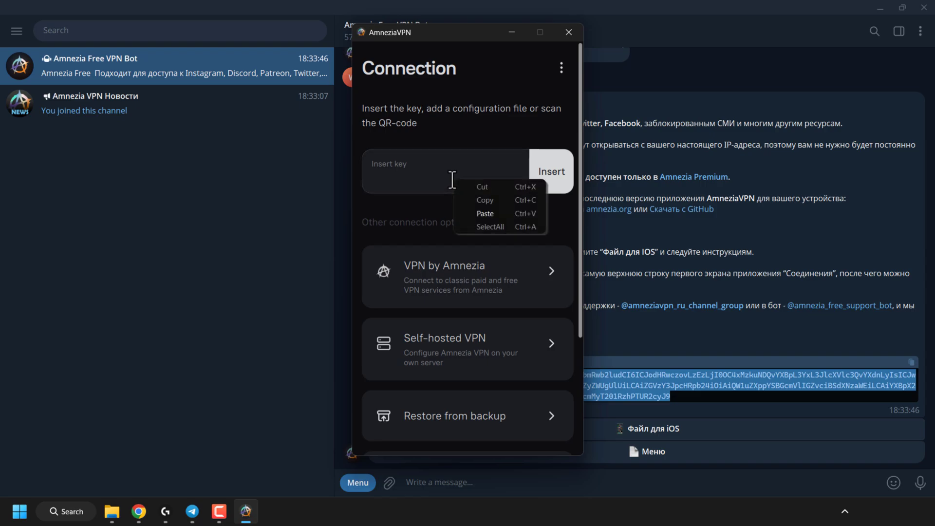
click(491, 212)
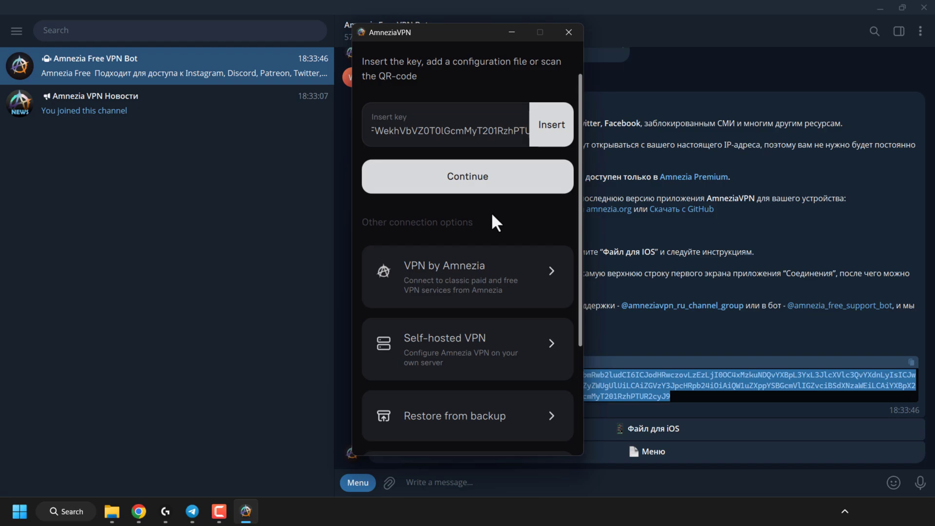
click(492, 185)
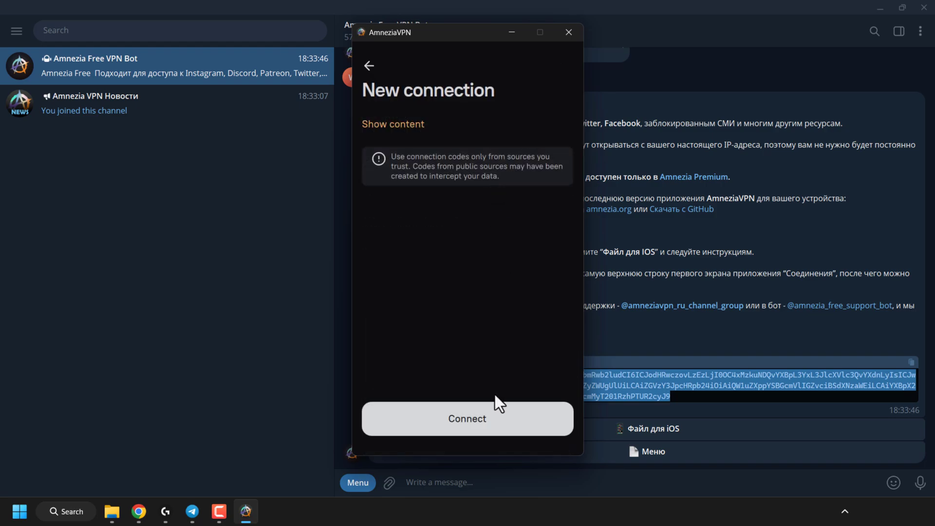
click(503, 426)
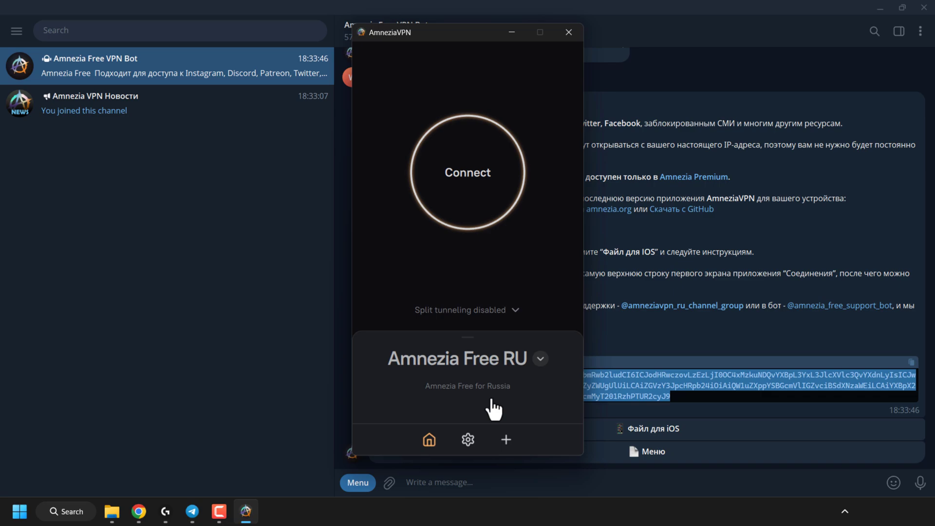
click(493, 200)
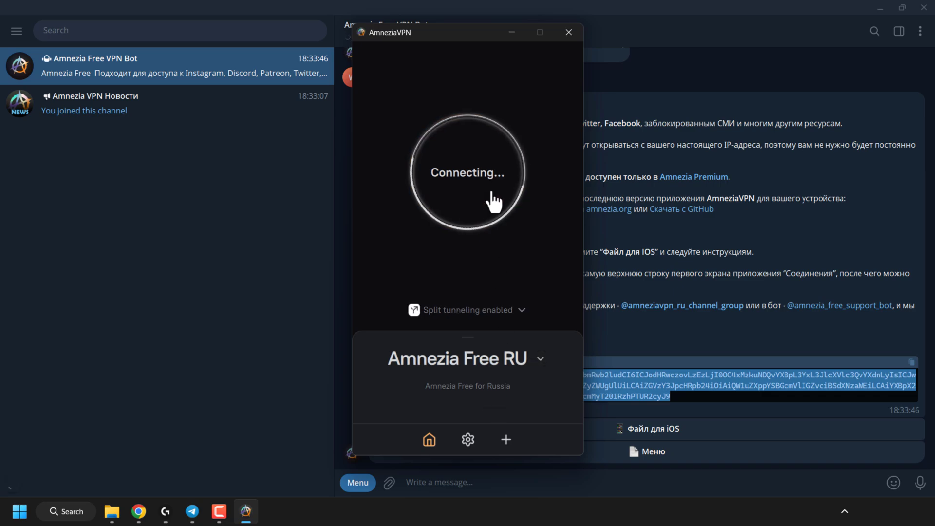
- Reload the whatismyipaddress page to confirm the new IP 54.38.46.128 in Roubaix, France
click(139, 511)
click(726, 5)
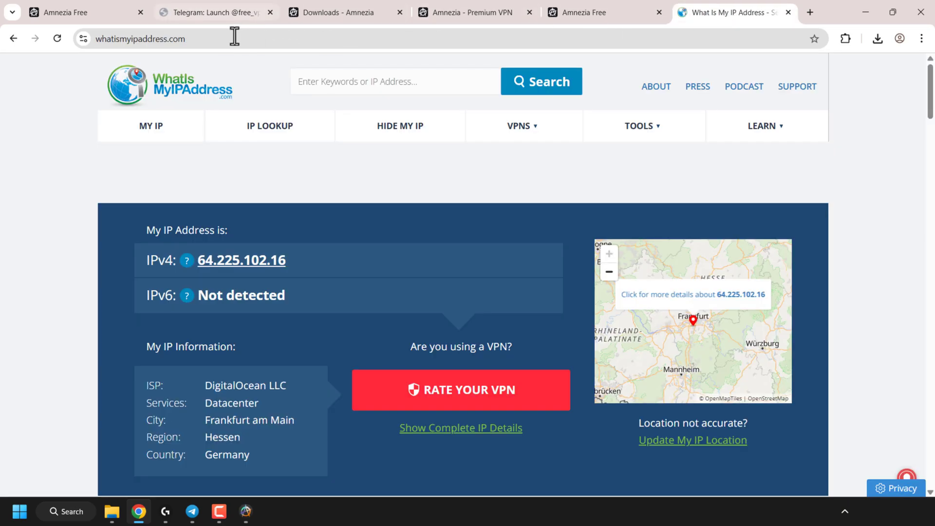
click(235, 37)
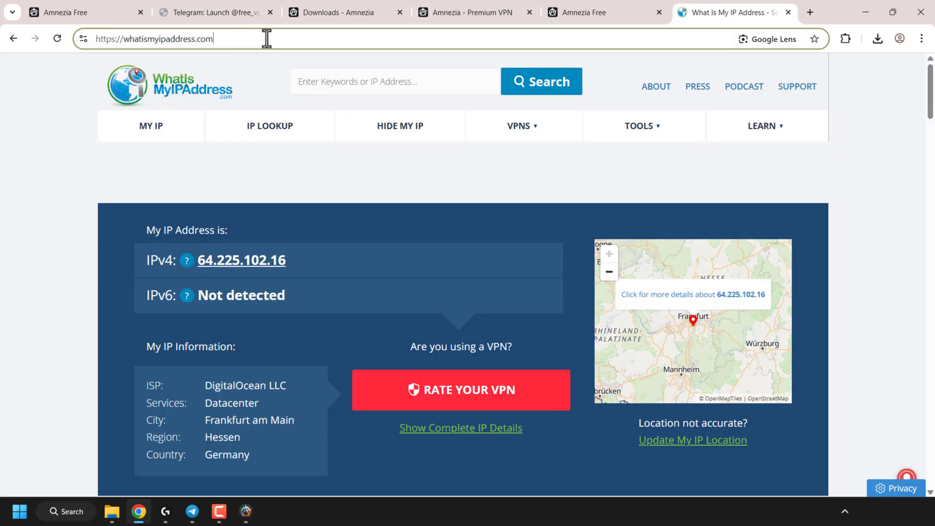
key(Return)
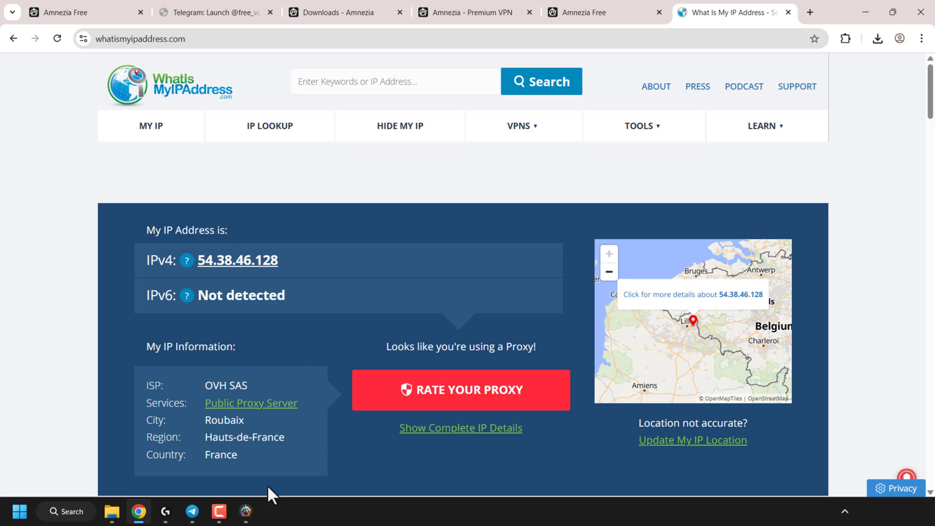
click(245, 511)
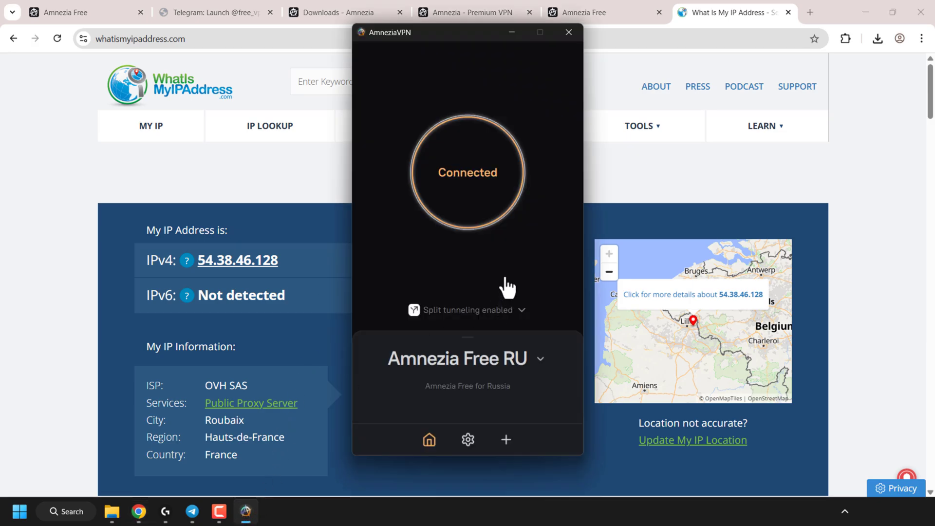
- Disconnect the VPN and remove the Amnezia Free RU server from the app
click(482, 197)
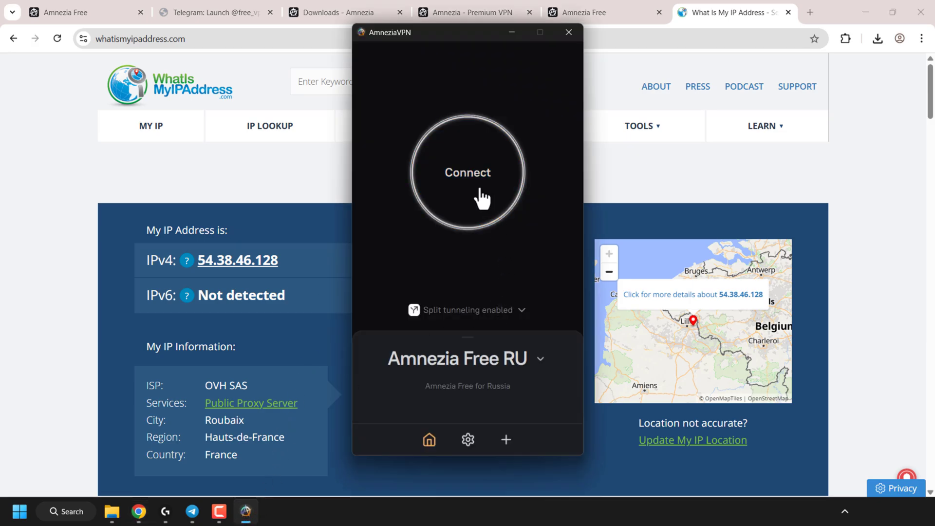
click(541, 360)
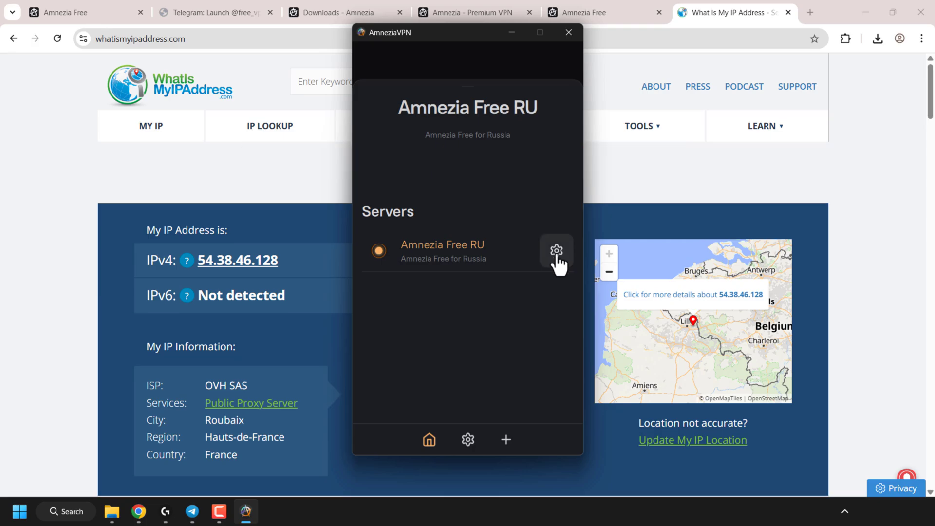
click(555, 257)
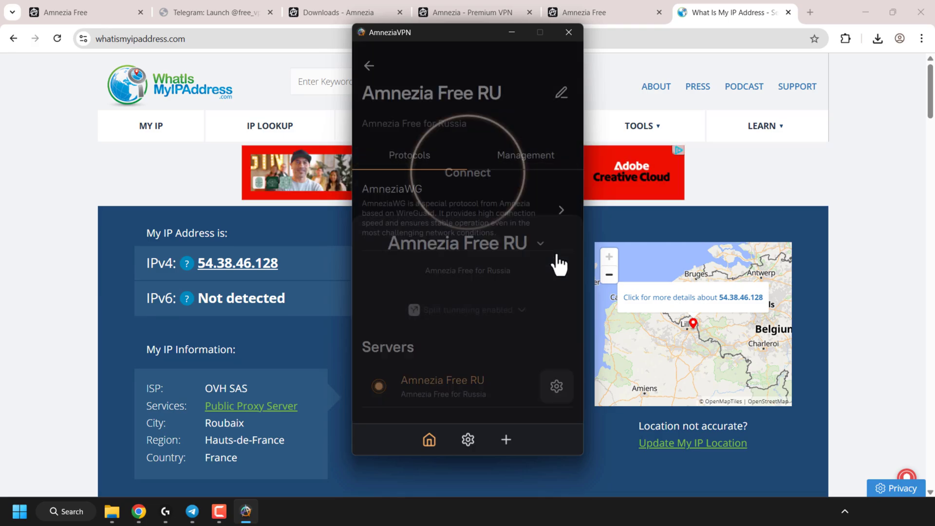
click(544, 165)
click(525, 203)
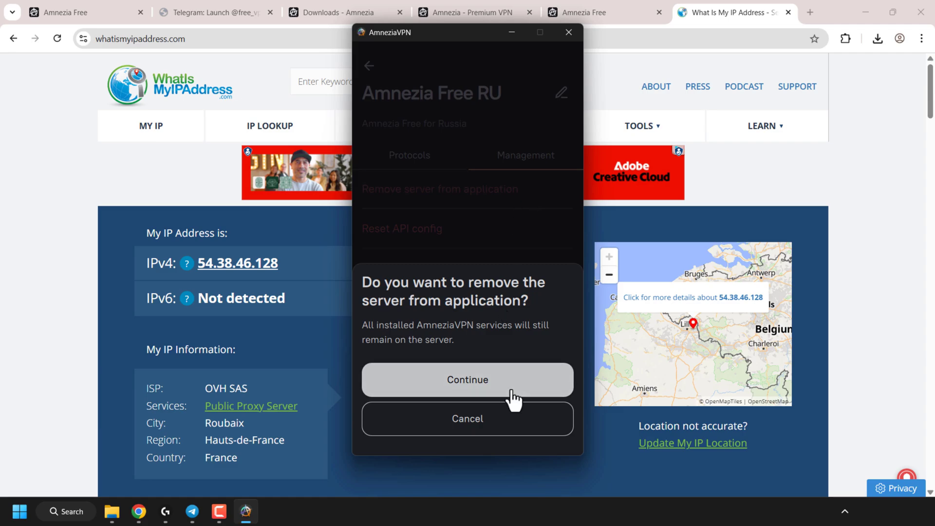
click(512, 397)
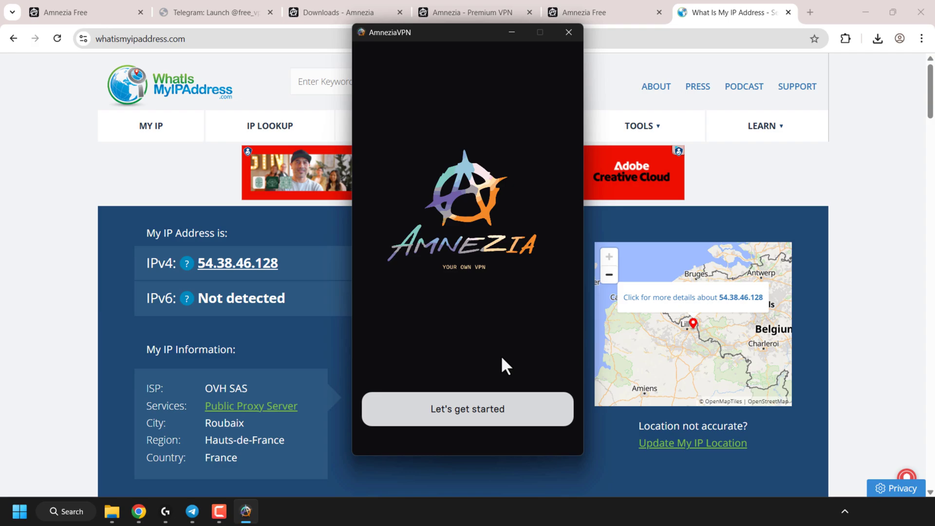
click(87, 12)
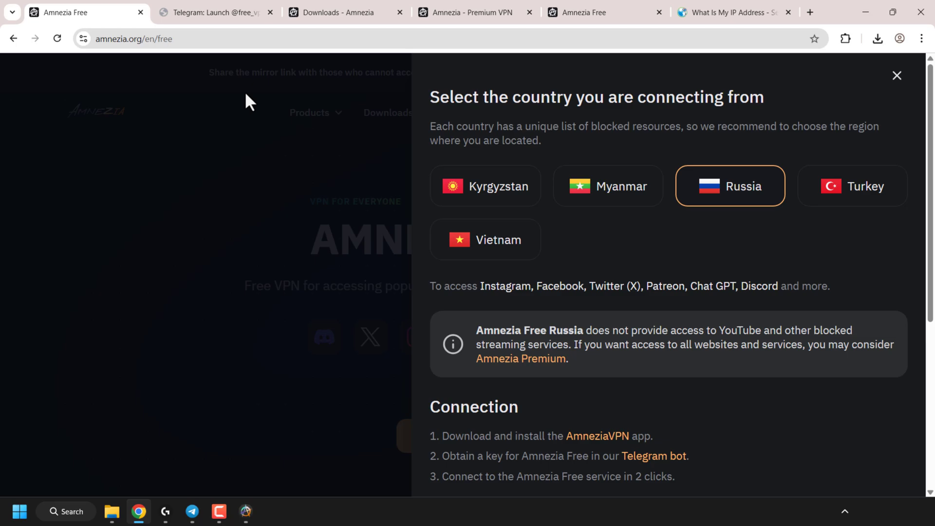
- Choose Vietnam on the Amnezia Free page and return to AmneziaVPN
click(534, 252)
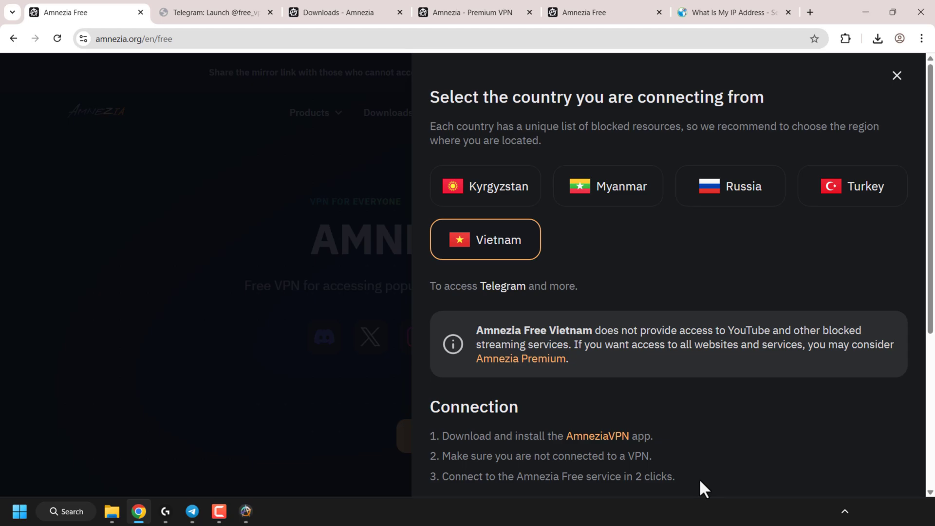
click(246, 511)
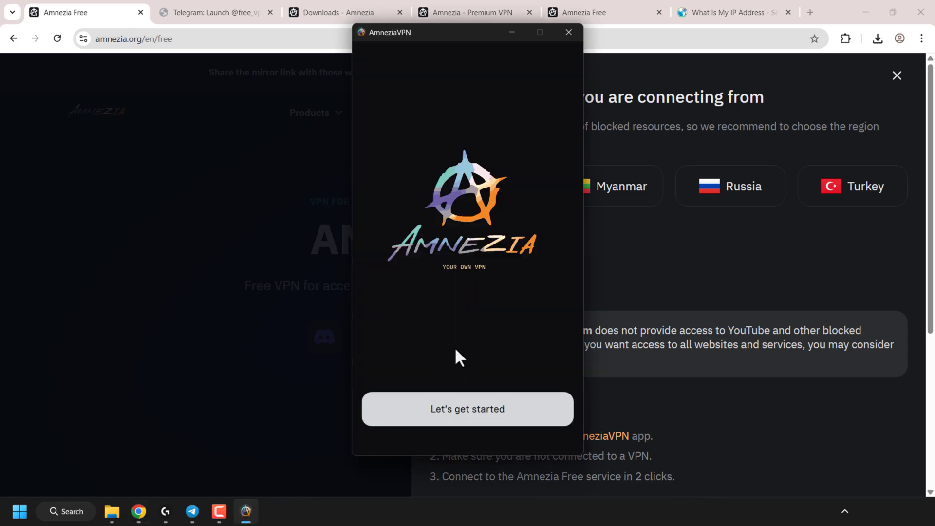
- Add the Amnezia Free VN service from VPN by Amnezia and connect to it
click(514, 420)
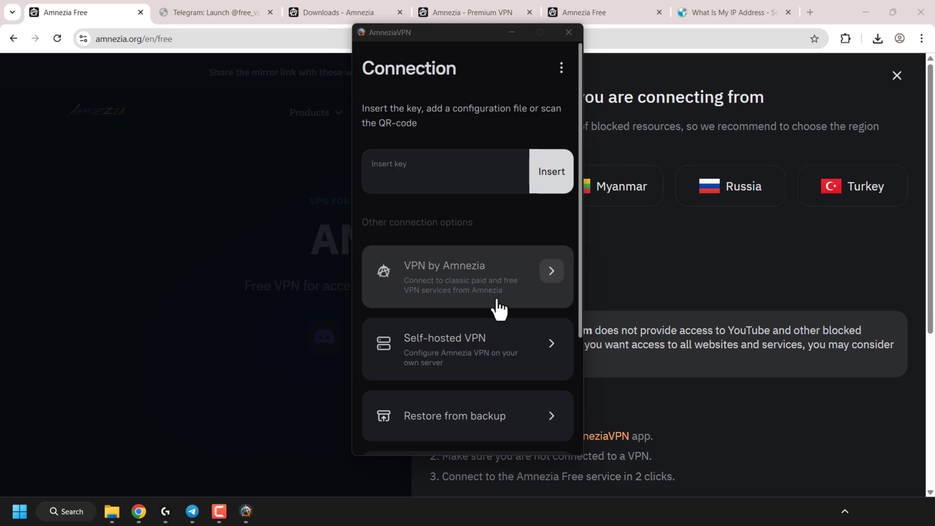
click(480, 270)
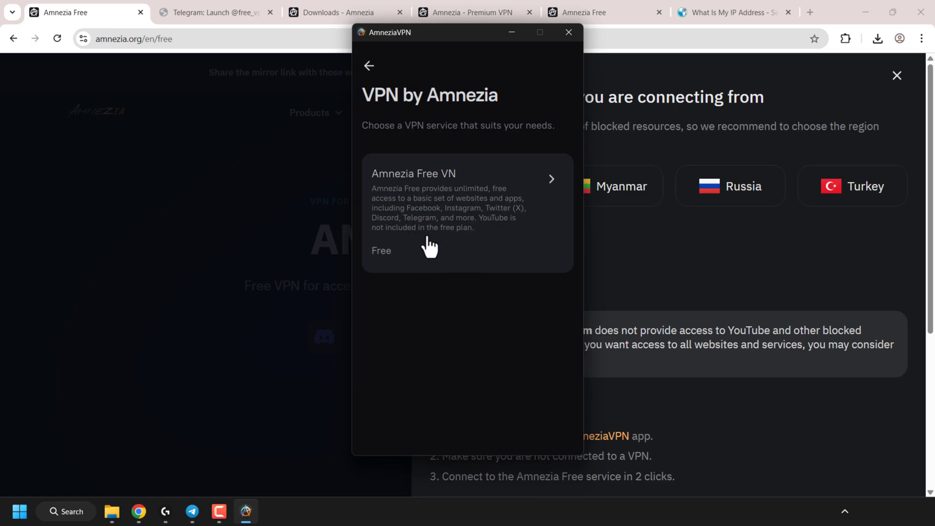
click(501, 189)
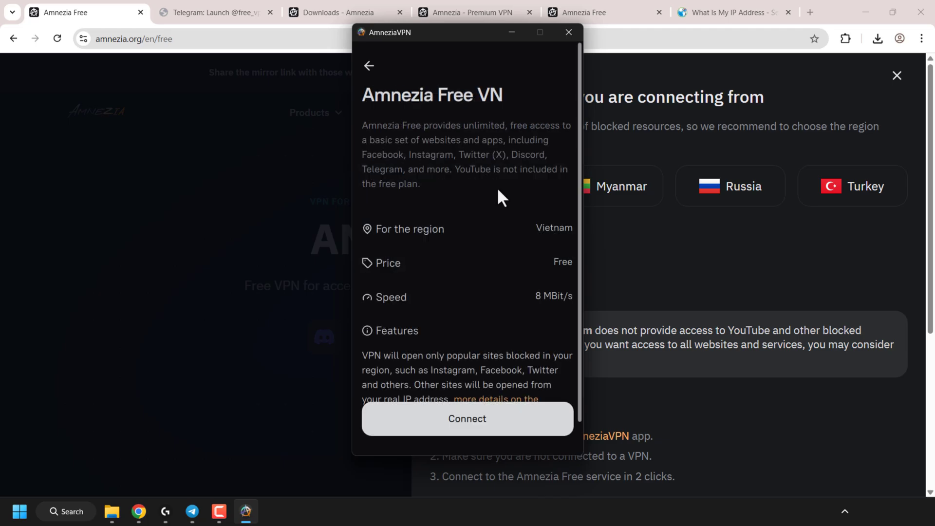
scroll(498, 190, down, 2)
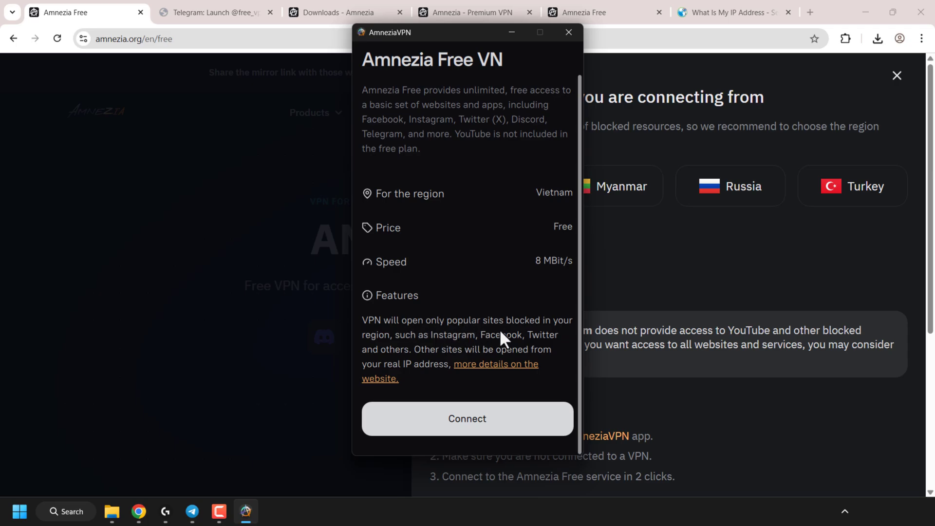
click(500, 431)
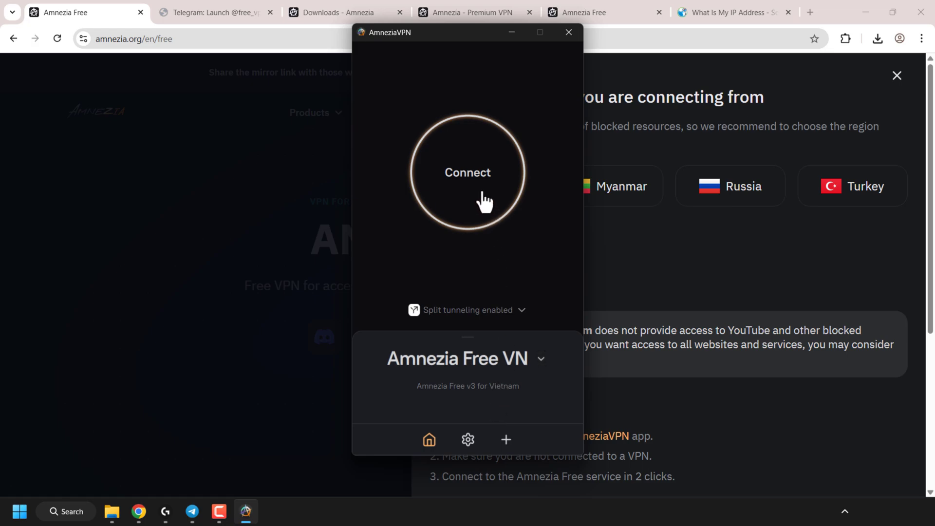
click(486, 209)
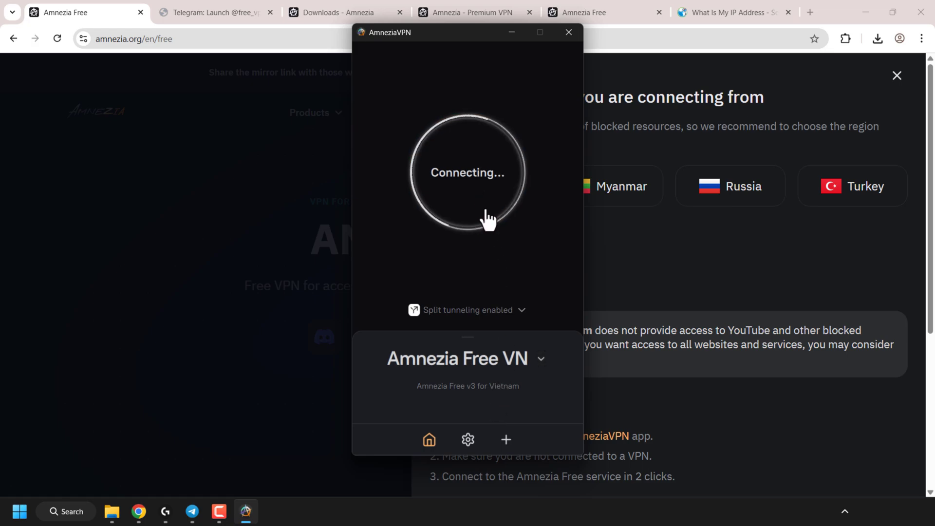